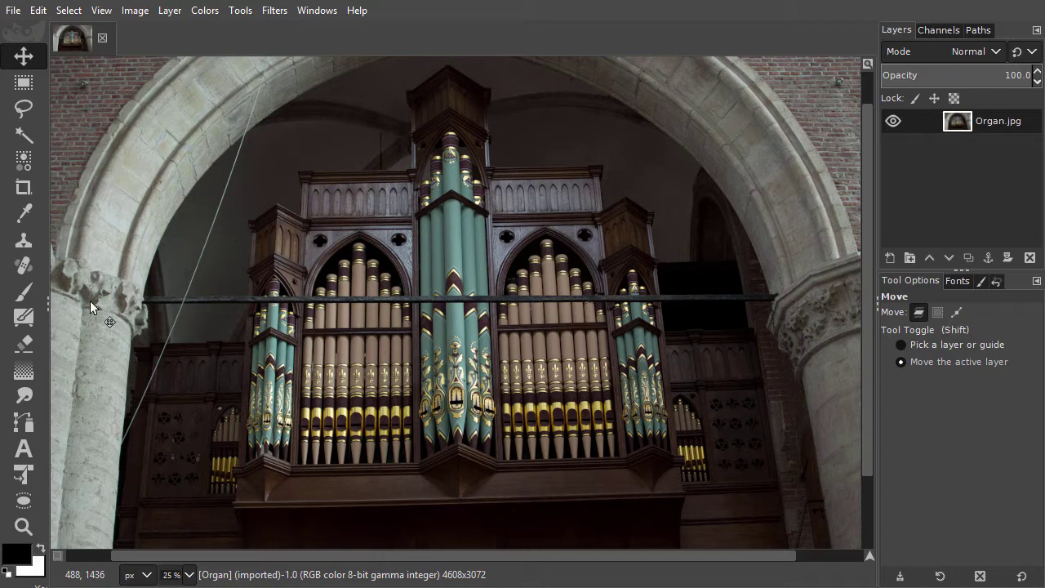
Pick the Clone tool, zoom to 300% on the wire-bar crossing, and set brush size 20, hardness 0
click(23, 241)
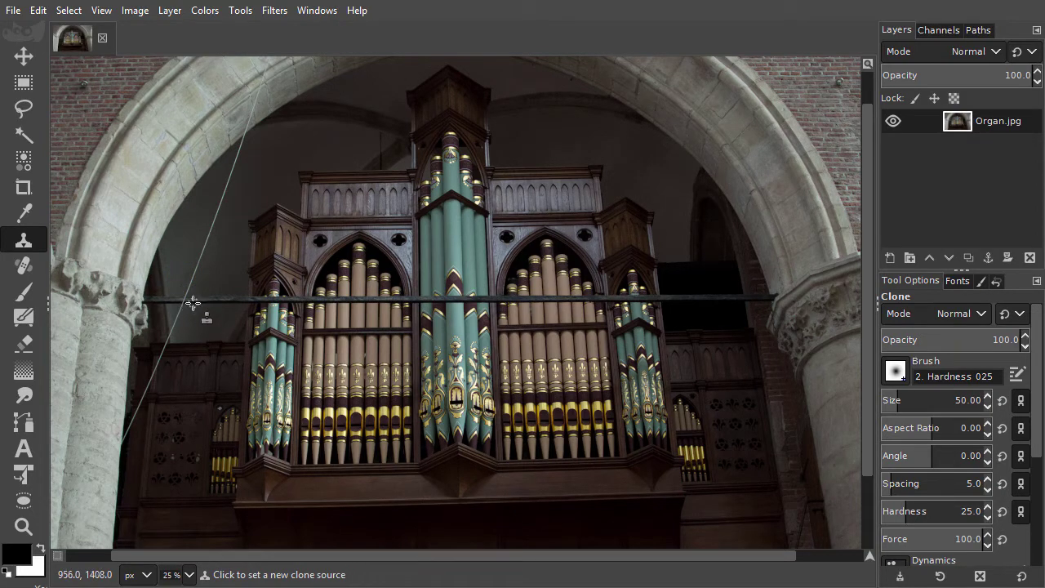
scroll(181, 300, up, 1)
scroll(181, 300, up, 1)
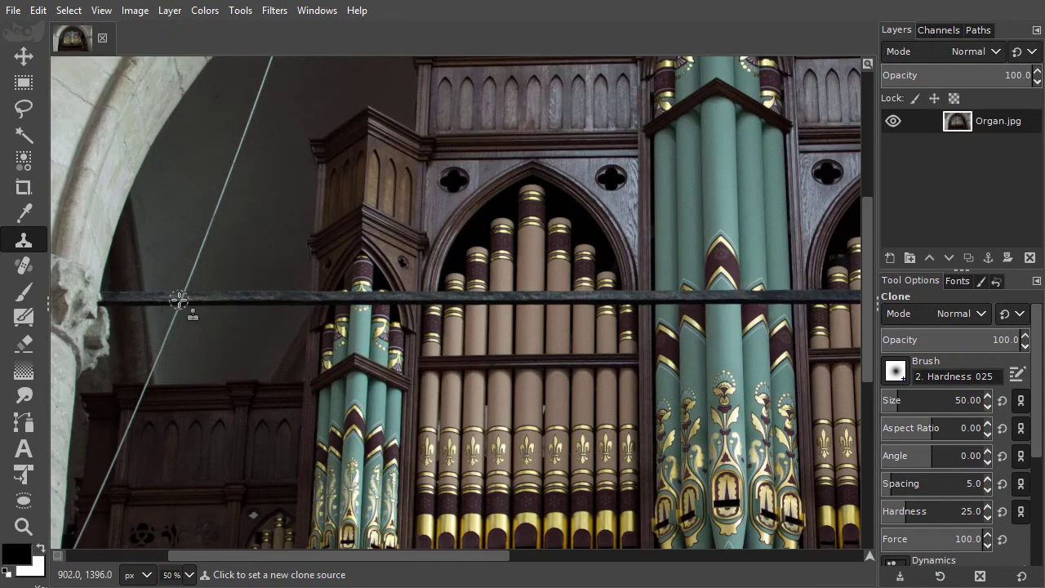
scroll(180, 301, up, 2)
scroll(178, 300, up, 1)
scroll(158, 297, up, 1)
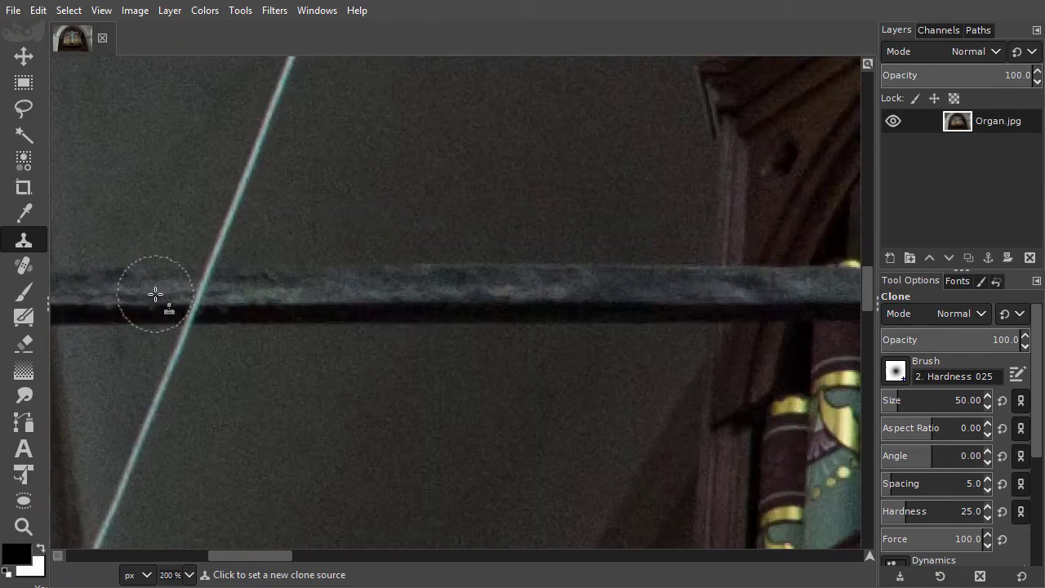
scroll(156, 296, up, 1)
drag(158, 303, 389, 273)
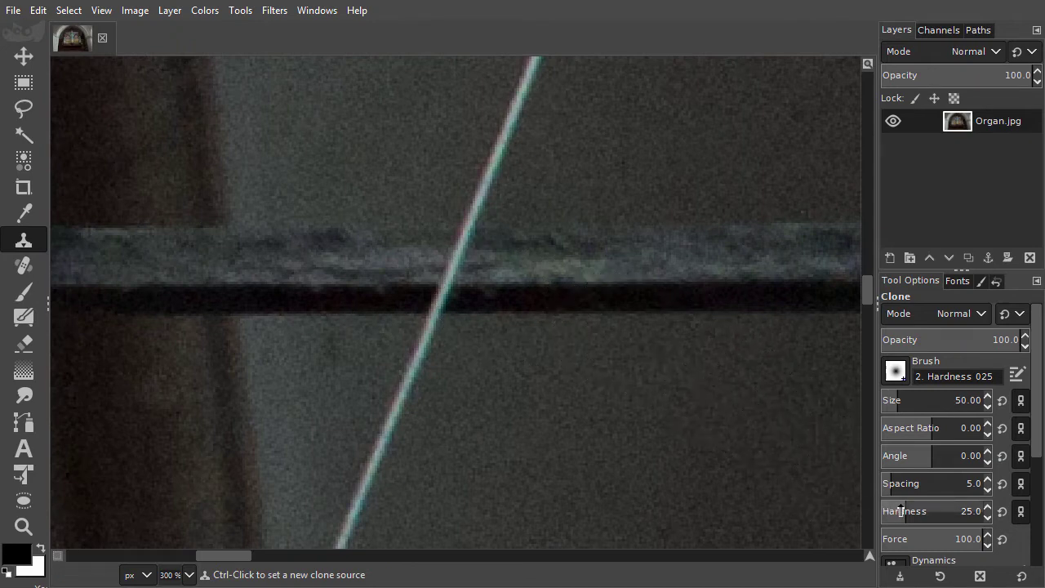
drag(906, 511, 880, 511)
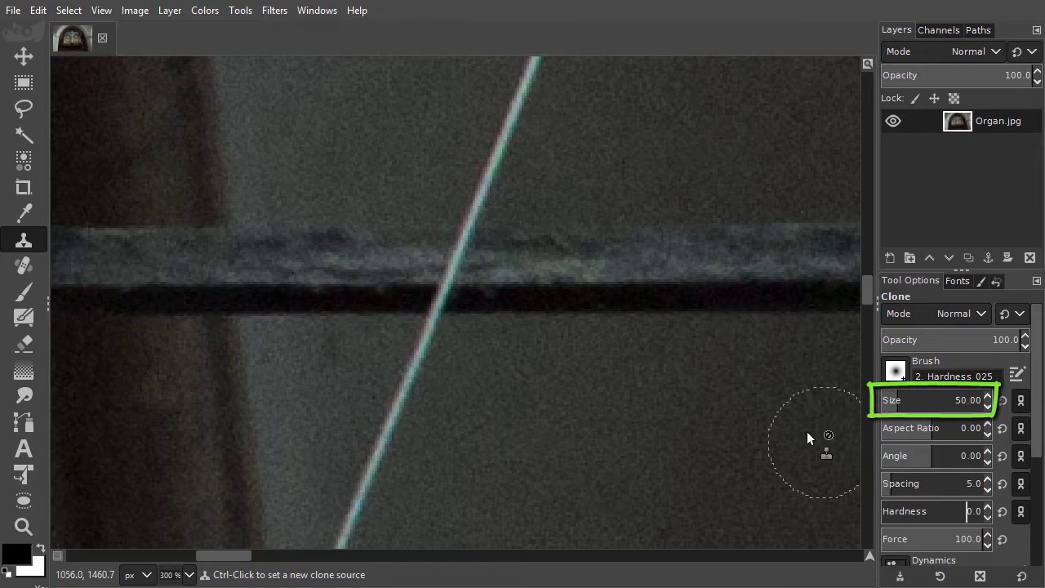
key(bracketleft)
key(bracketleft)
key(bracketleft)
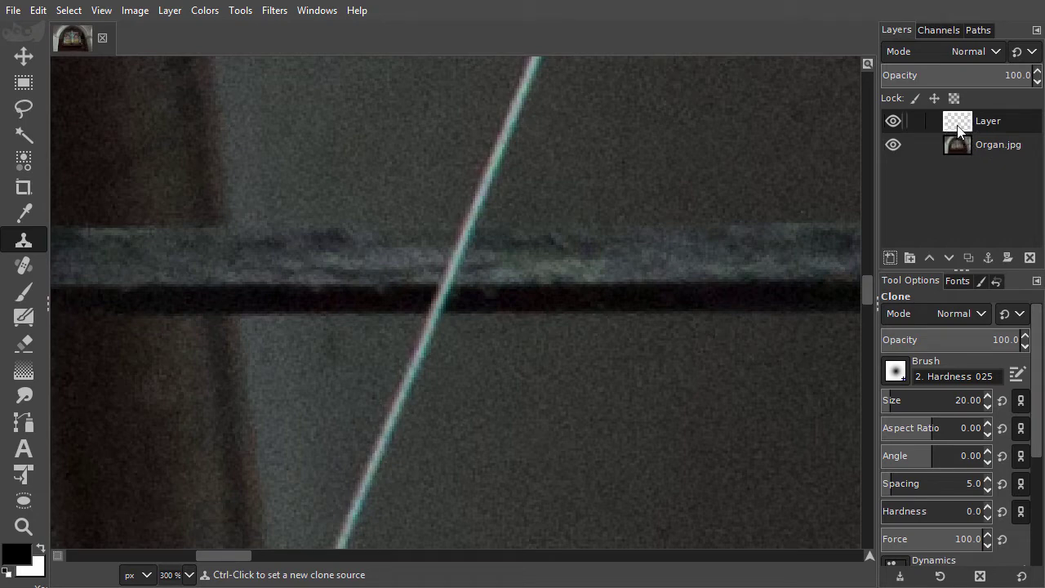
Bring the Sample merged option into view in the Clone tool options
drag(1040, 315, 1043, 435)
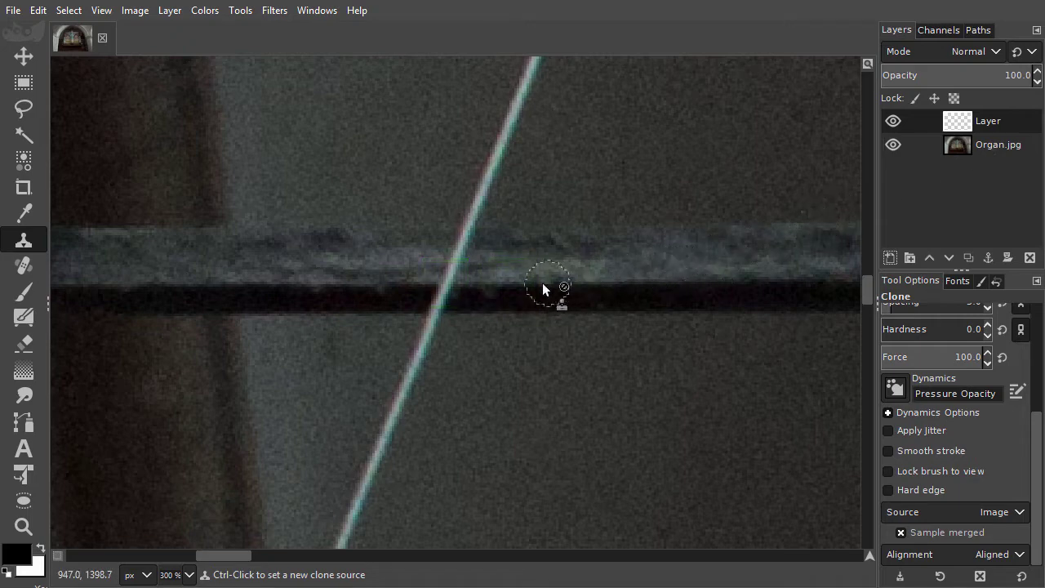
Ctrl+click the clean bar just right of the wire to make it the clone source
key(ctrl)
key(ctrl)
key(ctrl)
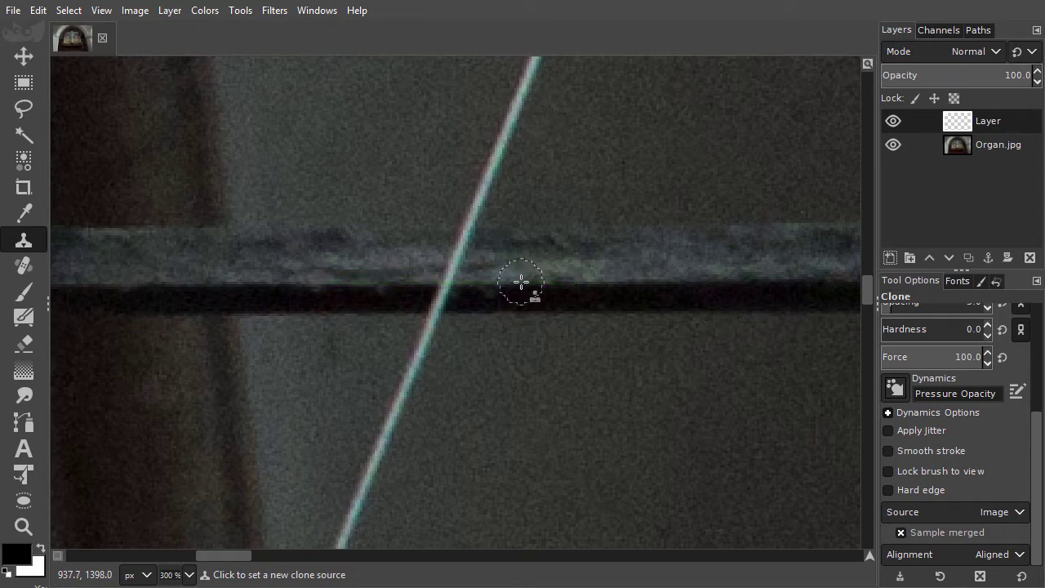
ctrl+click(521, 282)
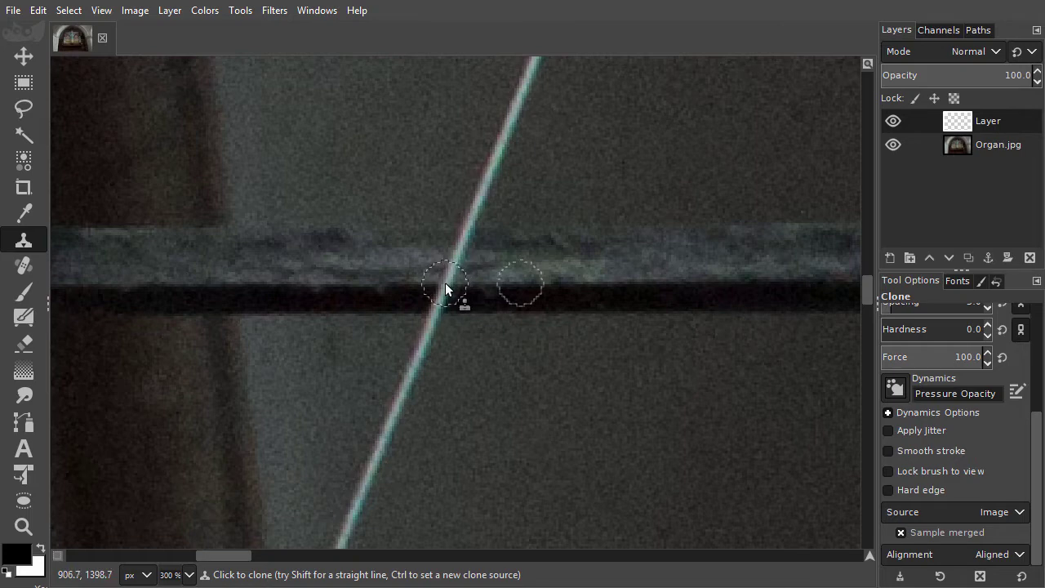
Clone over the wire where it crosses the dark bar and over the top of the lower segment
mouse_move(445, 289)
mouse_down()
mouse_move(476, 204)
mouse_move(431, 335)
mouse_up()
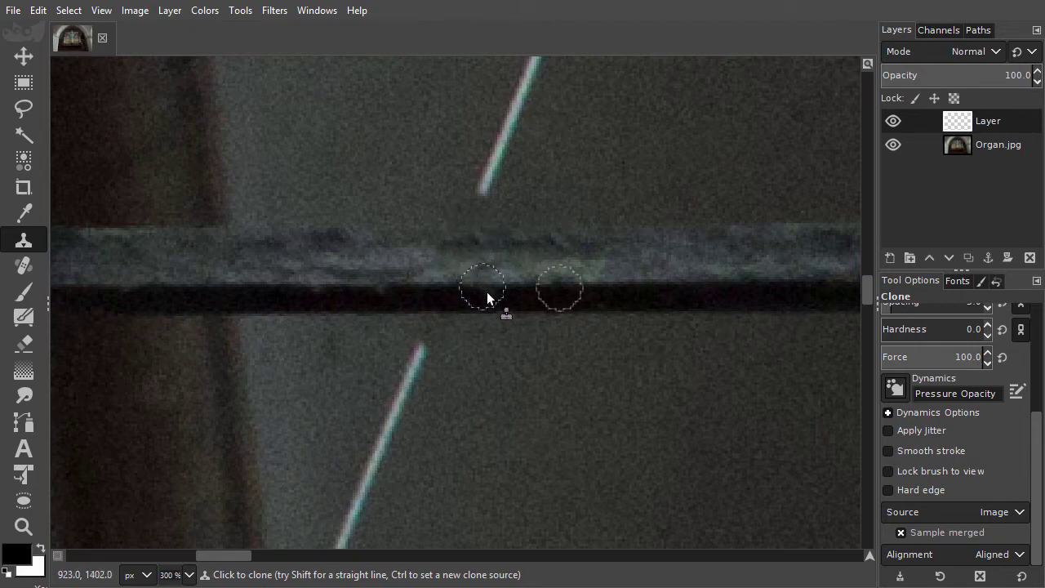
mouse_move(476, 294)
mouse_down()
mouse_move(419, 357)
mouse_move(386, 427)
mouse_up()
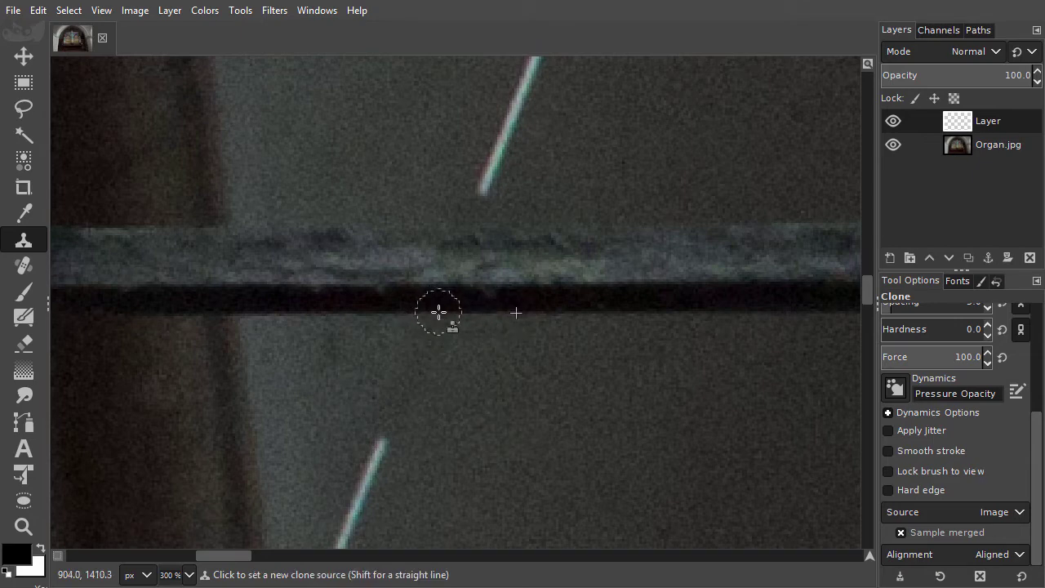
Toggle the new layer's visibility several times to compare the repair with the original
scroll(438, 310, down, 3)
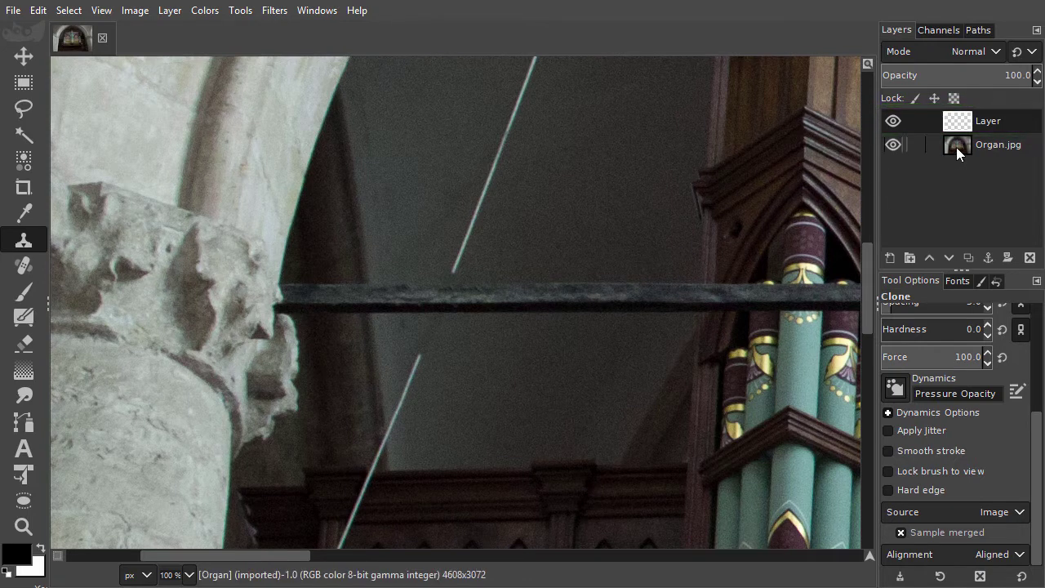
click(892, 122)
click(893, 122)
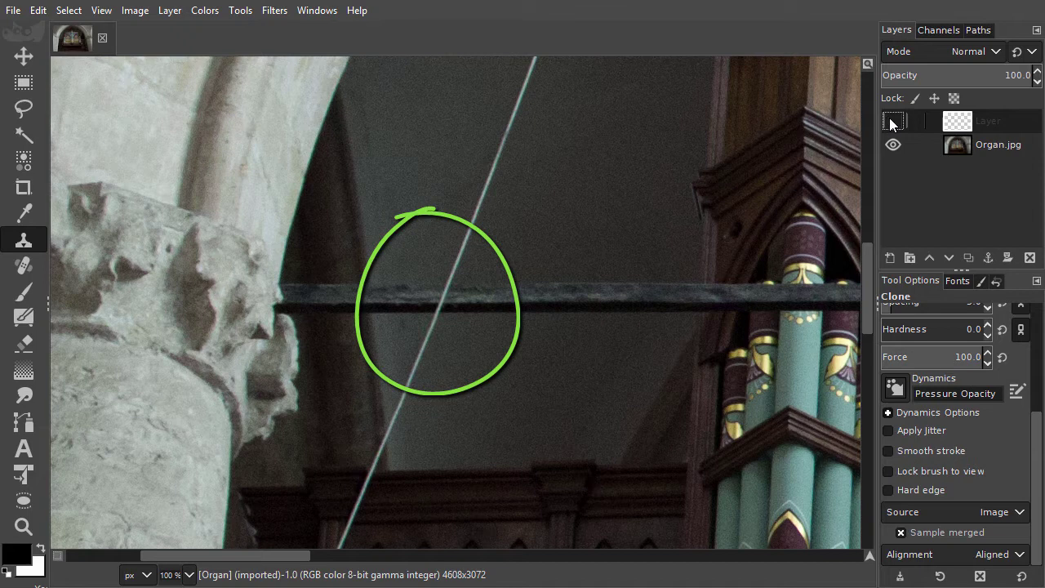
click(892, 122)
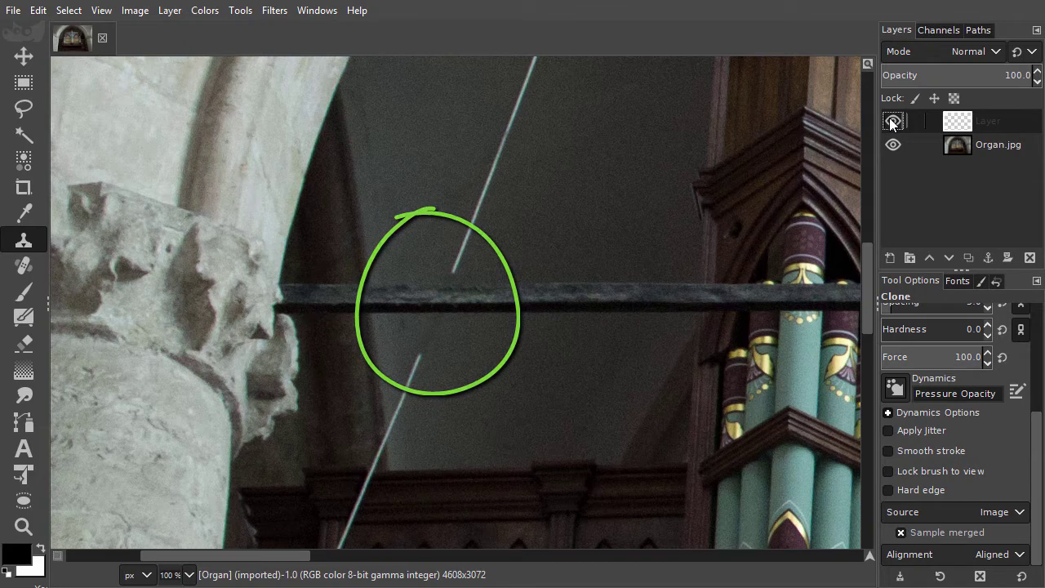
click(892, 122)
click(892, 123)
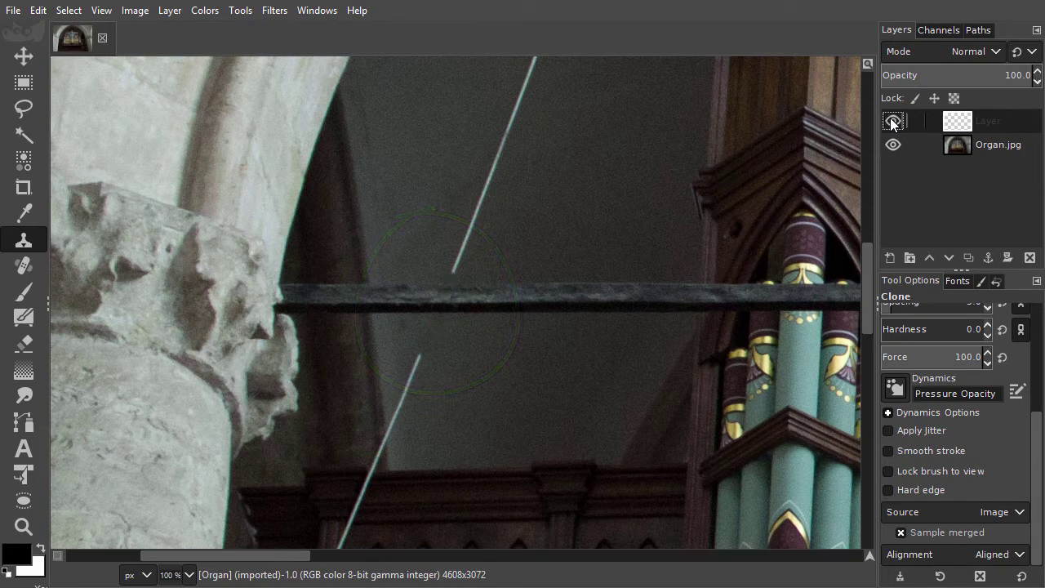
At 300% zoom, clone away a longer stretch of wire above the bar
scroll(447, 303, up, 3)
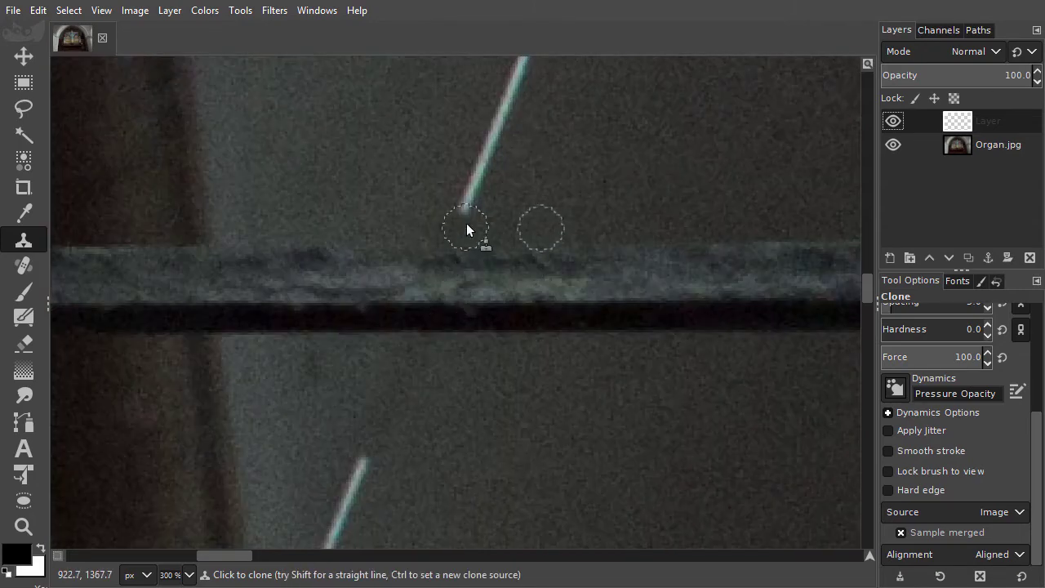
mouse_move(464, 212)
mouse_down()
mouse_move(498, 111)
mouse_move(386, 315)
mouse_move(468, 101)
mouse_up()
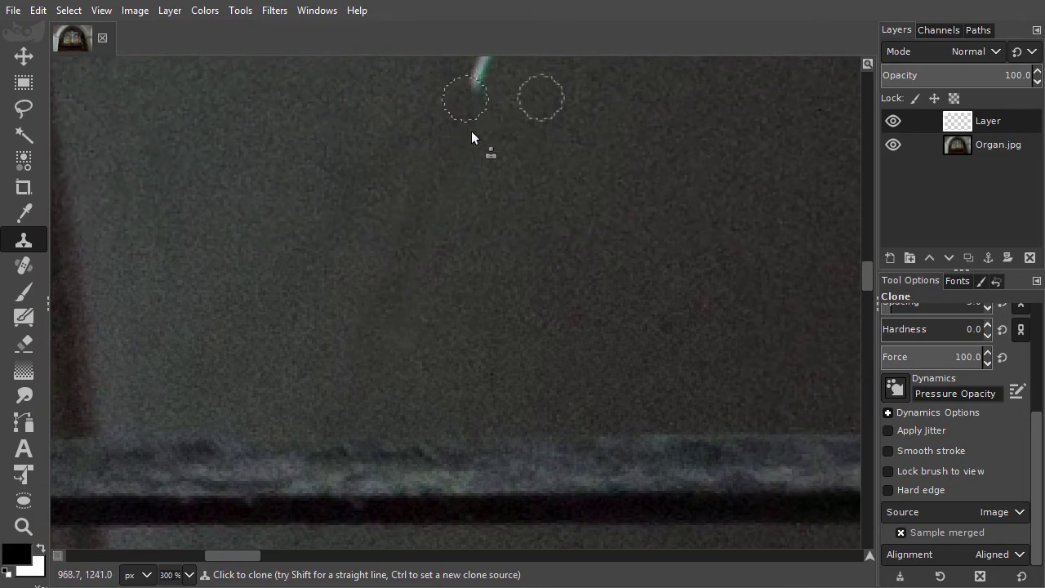
ctrl+scroll(408, 298, down, 3)
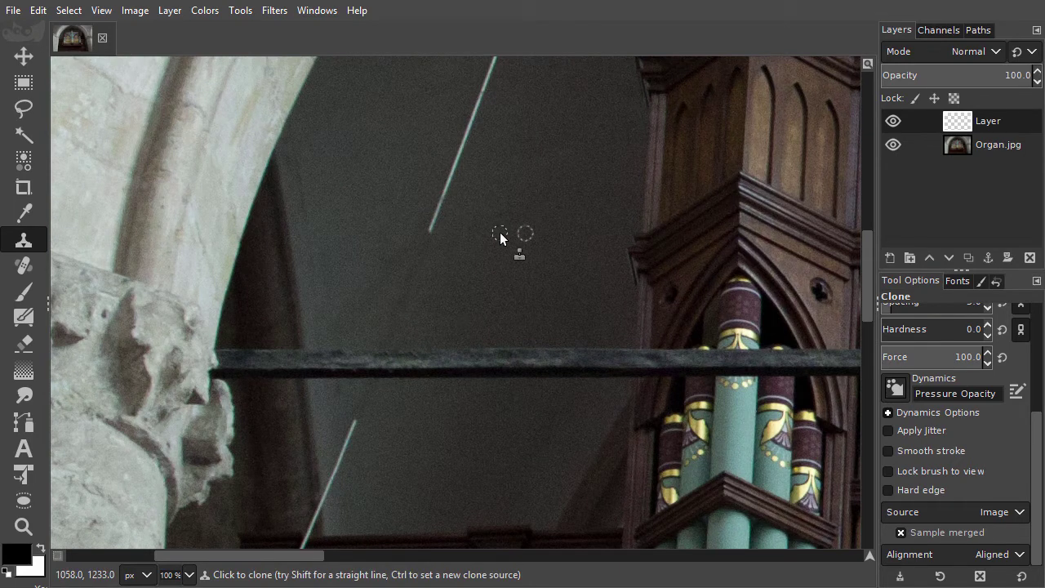
Undo the soft clone stroke and set the clone brush to size 10, hardness 100
key(ctrl+z)
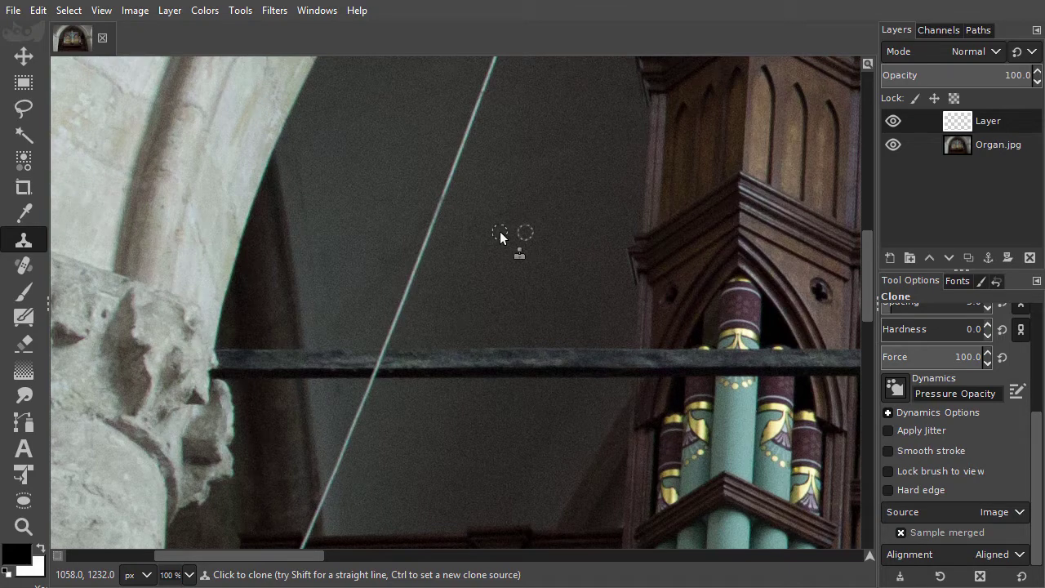
ctrl+scroll(398, 301, up, 2)
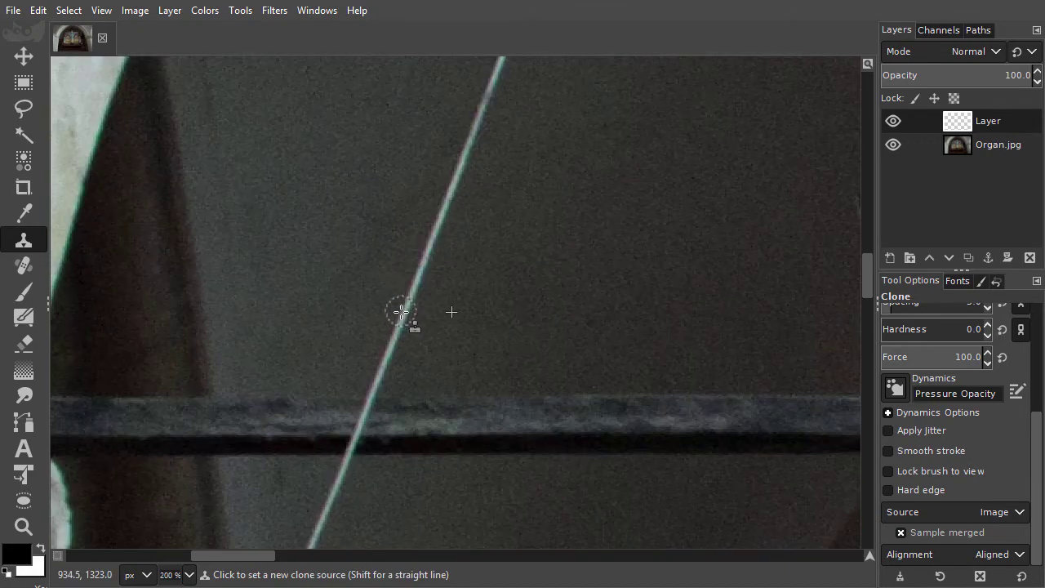
ctrl+scroll(401, 311, up, 1)
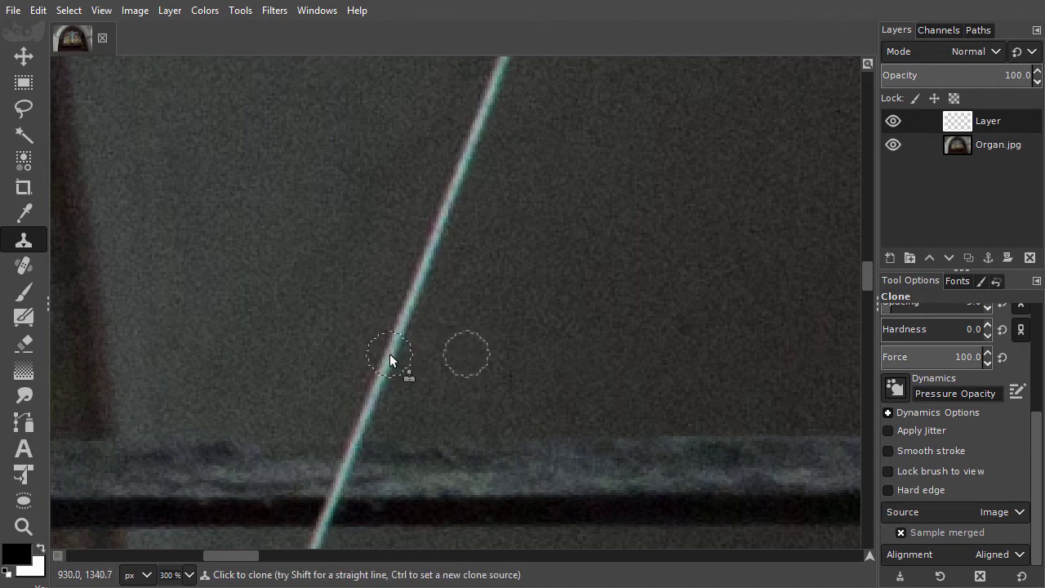
key(bracketleft)
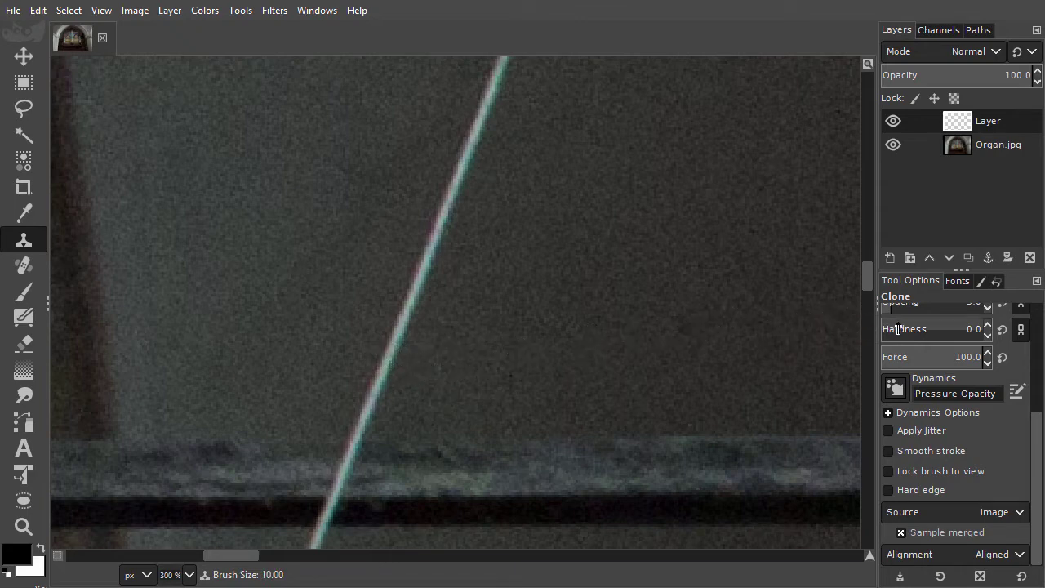
drag(897, 329, 987, 329)
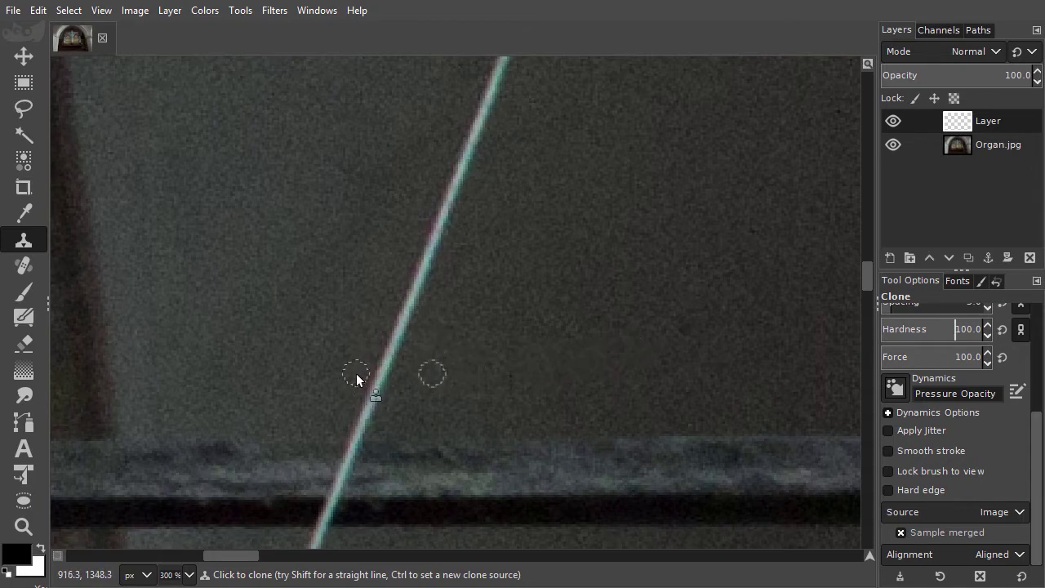
Set a new clone source beside the wire and paint out the wire above the bar
scroll(360, 377, up, 2)
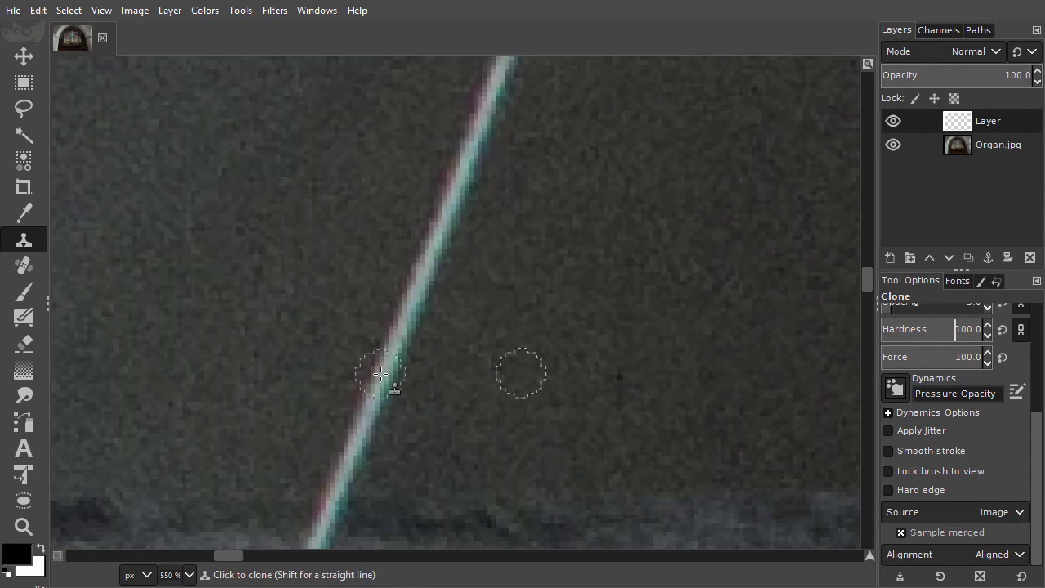
ctrl+click(337, 372)
mouse_move(379, 392)
mouse_down()
mouse_move(439, 219)
mouse_move(349, 427)
mouse_move(401, 275)
mouse_move(339, 461)
mouse_move(397, 318)
mouse_move(329, 462)
mouse_move(392, 313)
mouse_move(309, 464)
mouse_up()
Move along the wire and clone away another stretch just above the bar
key(1)
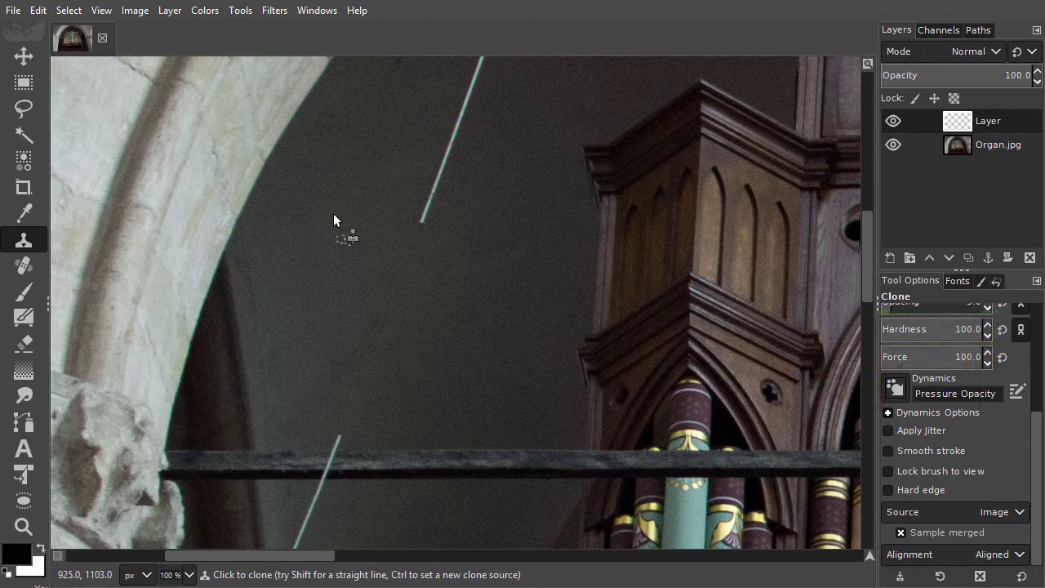
drag(320, 196, 615, 467)
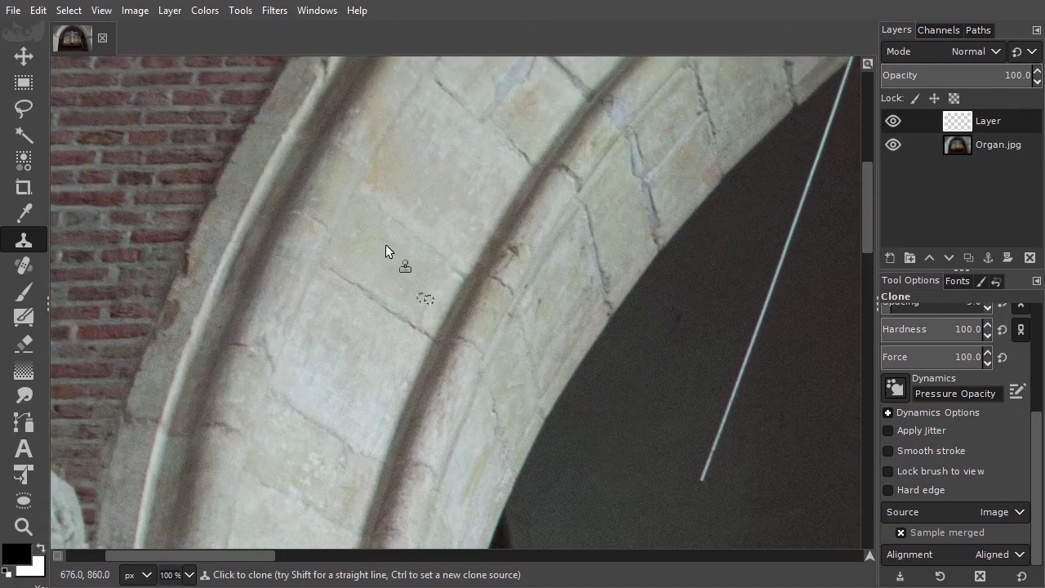
Zoom to the wall pin, set a 30-pixel hardness-0 brush, and clone brick texture over it
drag(317, 130, 534, 482)
ctrl+scroll(442, 211, up, 2)
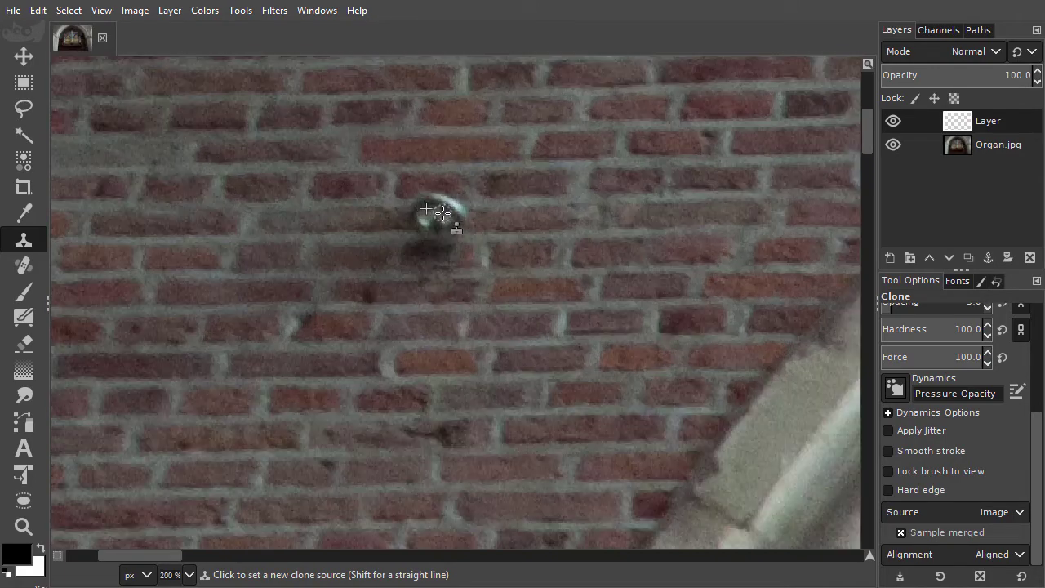
ctrl+scroll(445, 214, up, 1)
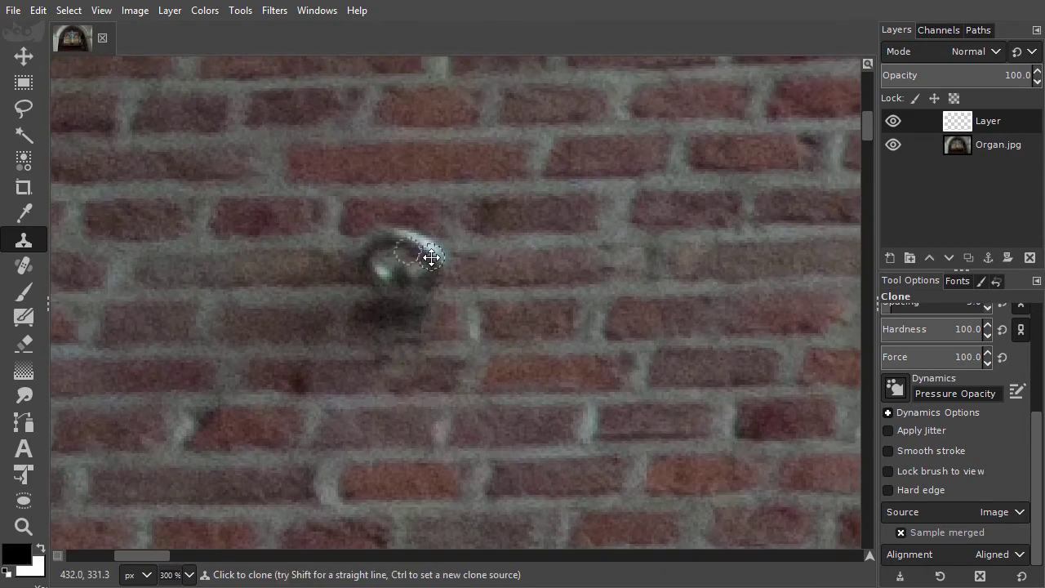
key(bracketright)
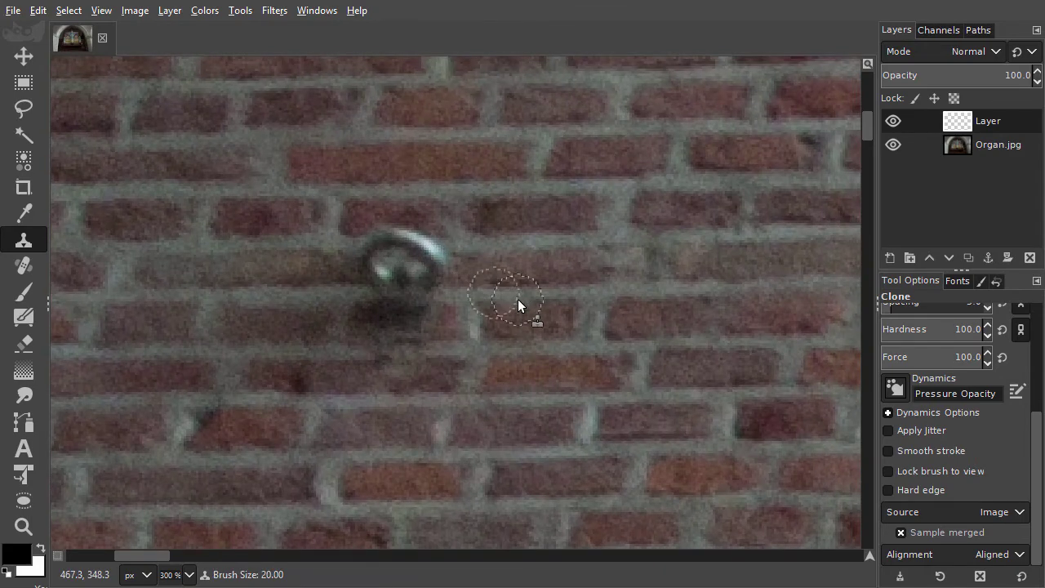
key(bracketright)
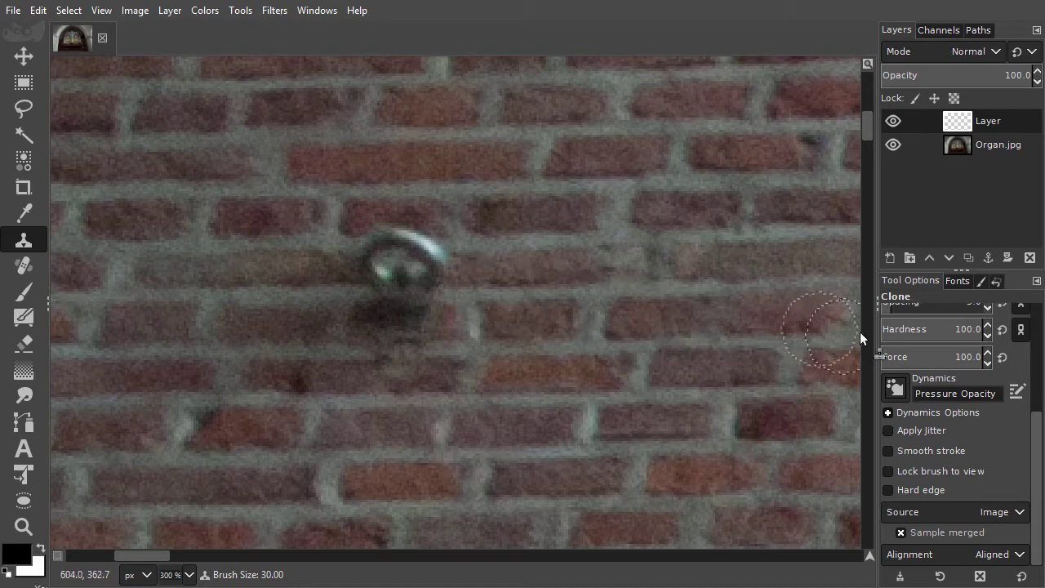
drag(899, 329, 883, 329)
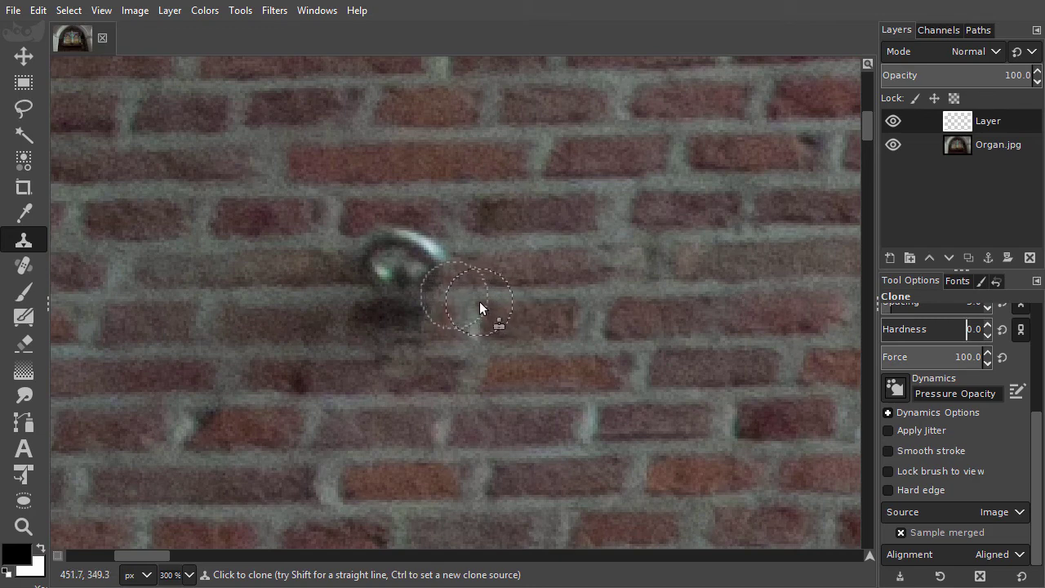
key(ctrl)
mouse_move(357, 301)
mouse_down()
mouse_move(368, 239)
mouse_move(429, 245)
mouse_move(435, 255)
mouse_move(415, 271)
mouse_move(437, 288)
mouse_move(392, 280)
mouse_move(386, 291)
mouse_move(436, 301)
mouse_move(444, 314)
mouse_move(360, 320)
mouse_move(429, 328)
mouse_up()
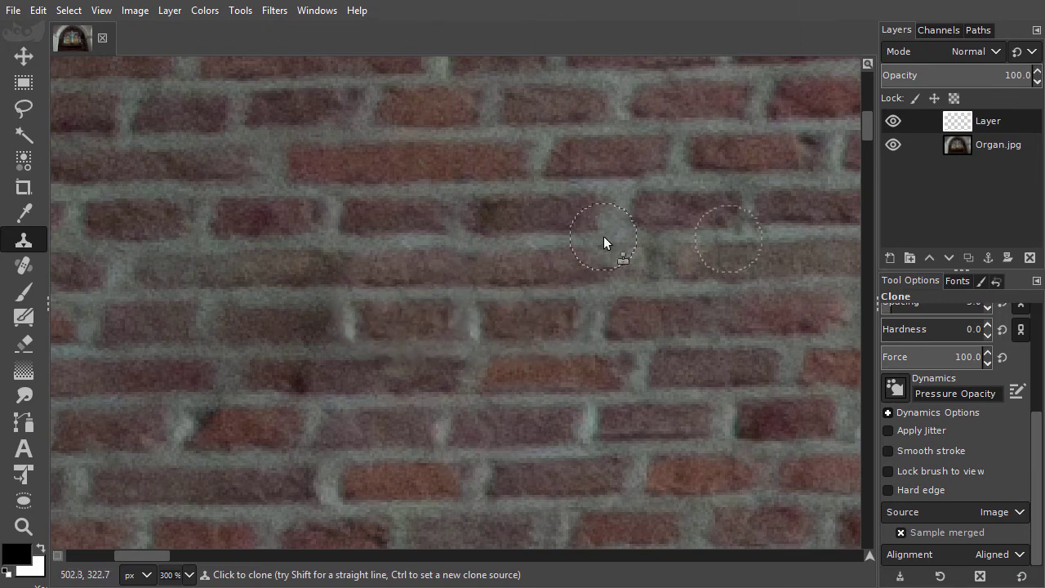
Undo the soft stroke, restore Hardness 100, and clone brick over the wall pin again
key(ctrl+z)
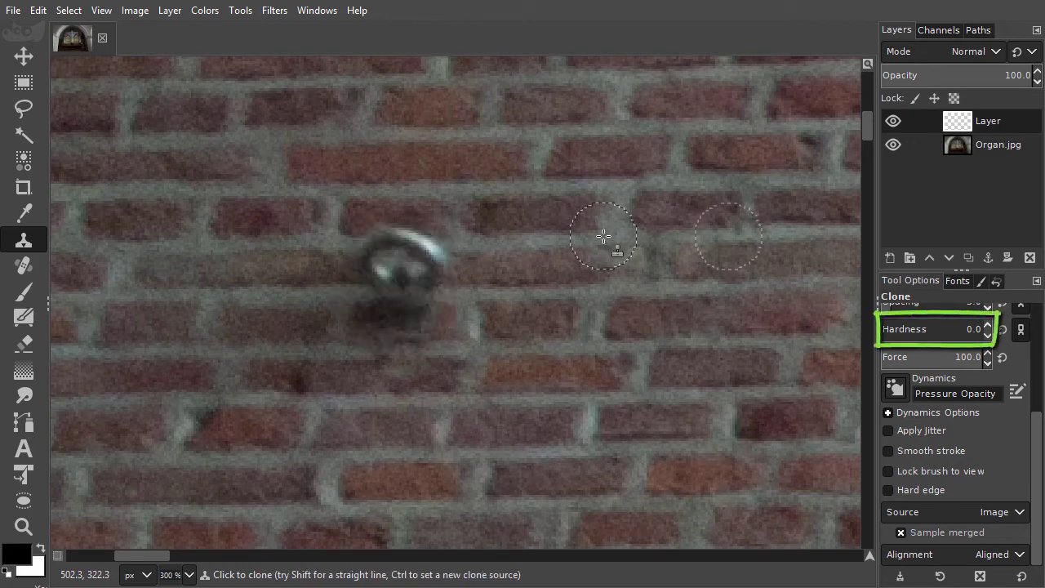
drag(890, 325, 989, 324)
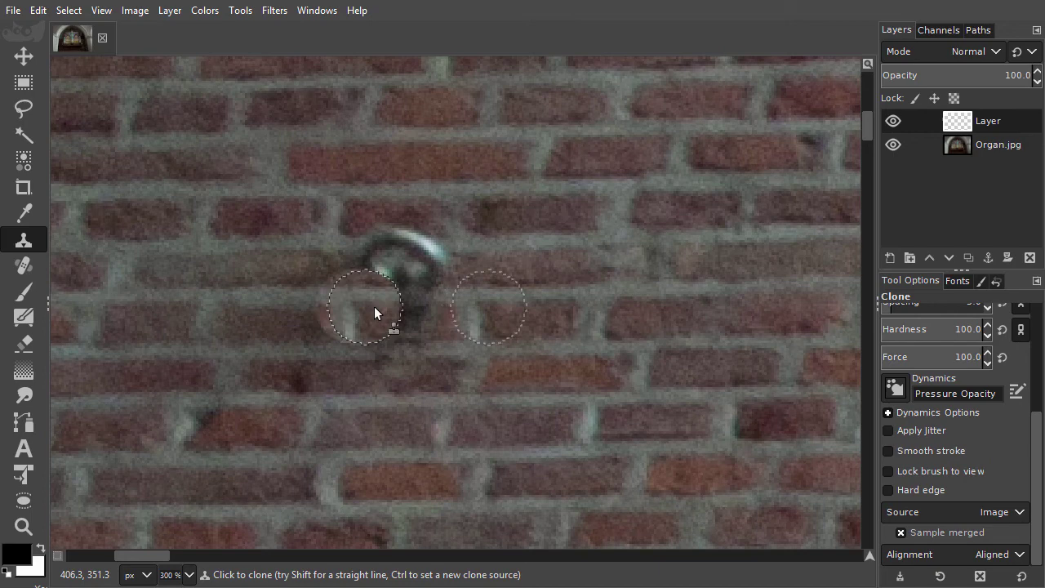
mouse_move(374, 306)
mouse_down()
mouse_move(425, 288)
mouse_move(373, 265)
mouse_move(409, 254)
mouse_move(439, 276)
mouse_move(418, 310)
mouse_move(405, 310)
mouse_move(501, 354)
mouse_up()
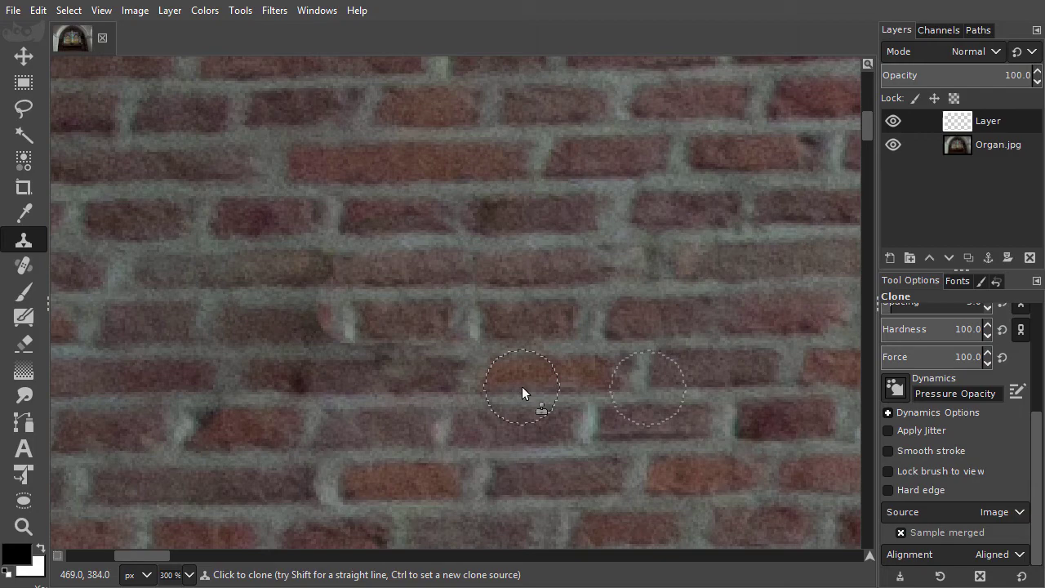
Fit the image, zoom to 400% on the wire over the wood, and shrink the brush to 20
key(shift+ctrl+j)
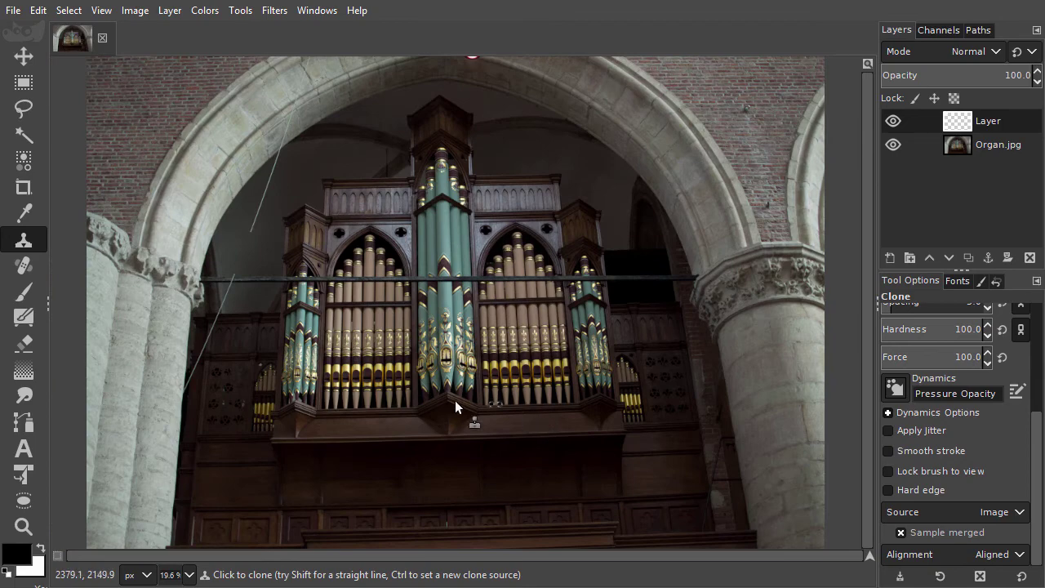
scroll(228, 346, up, 3)
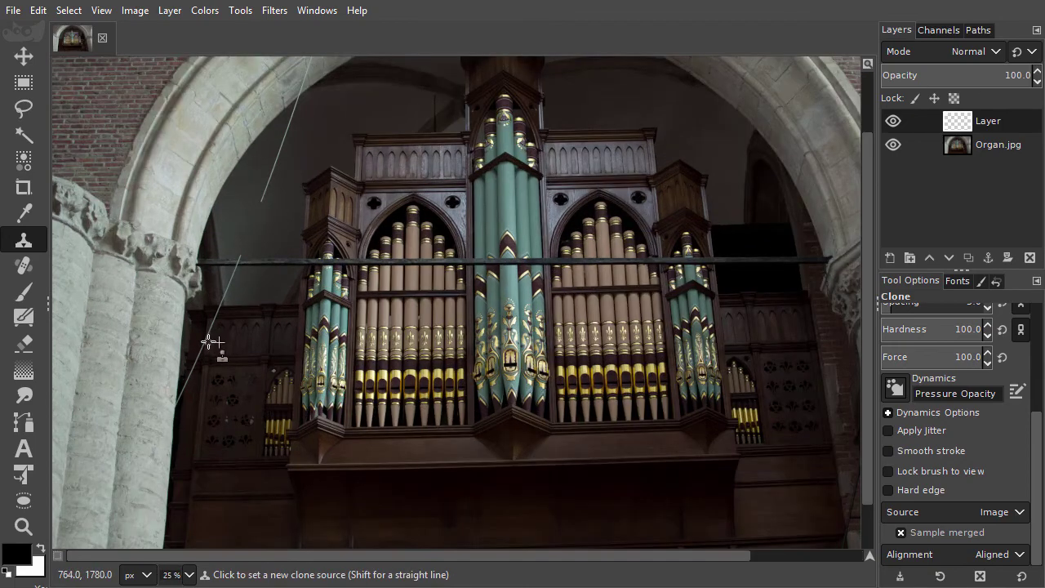
scroll(196, 339, up, 2)
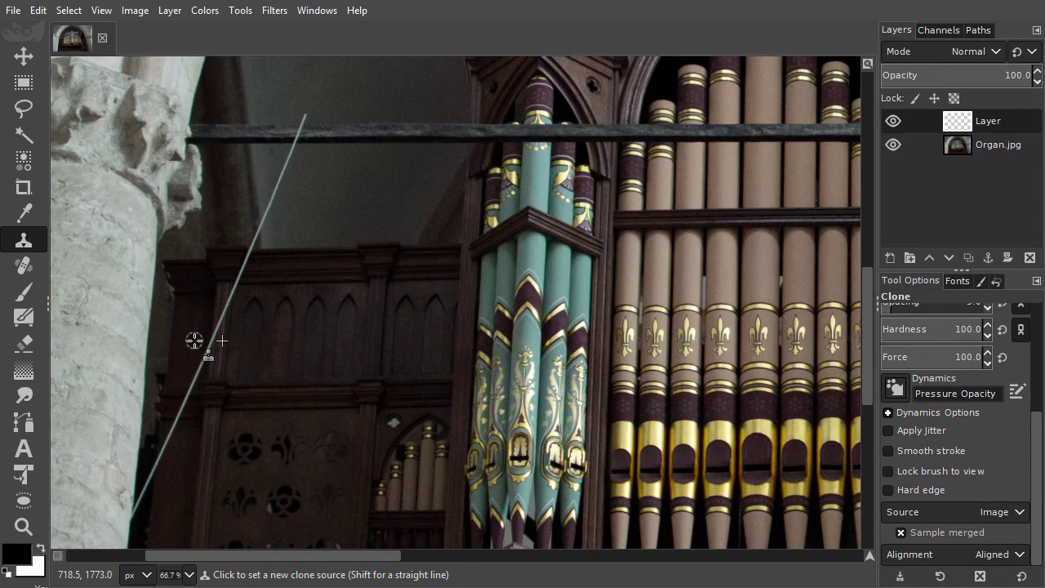
scroll(236, 334, up, 1)
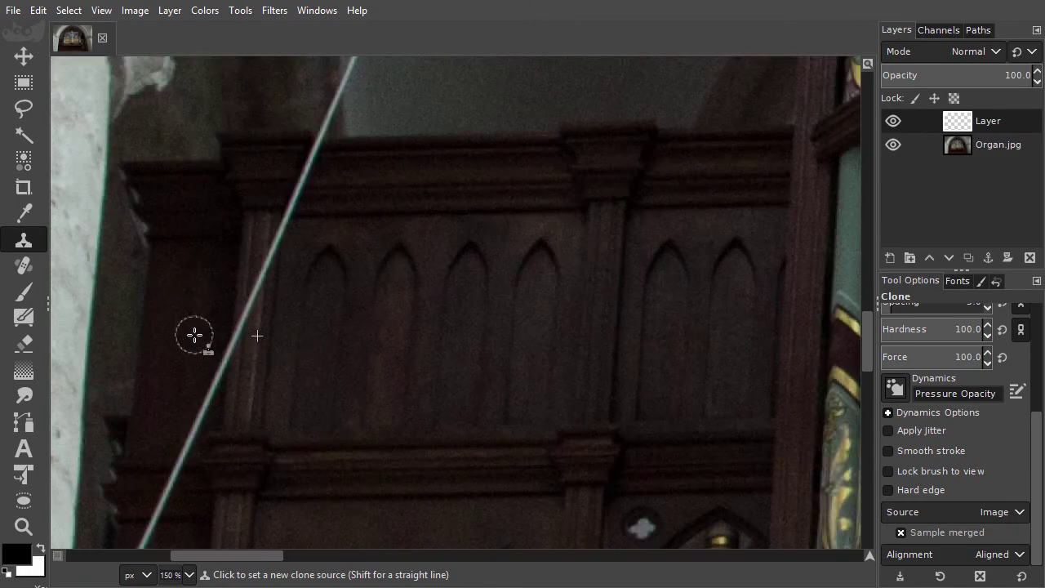
scroll(196, 334, up, 1)
scroll(256, 291, up, 1)
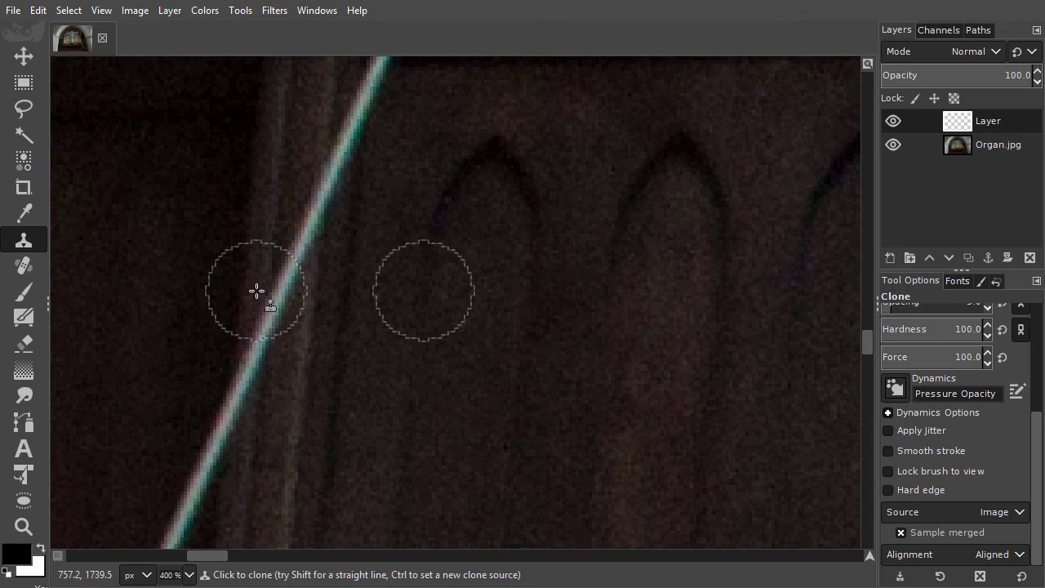
scroll(275, 315, up, 1)
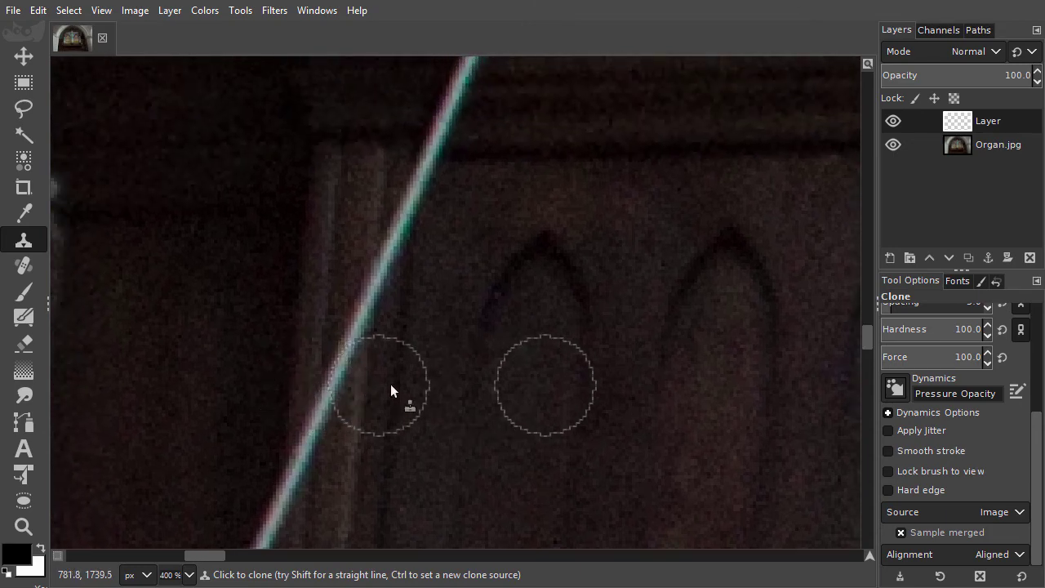
key(shift+bracketleft)
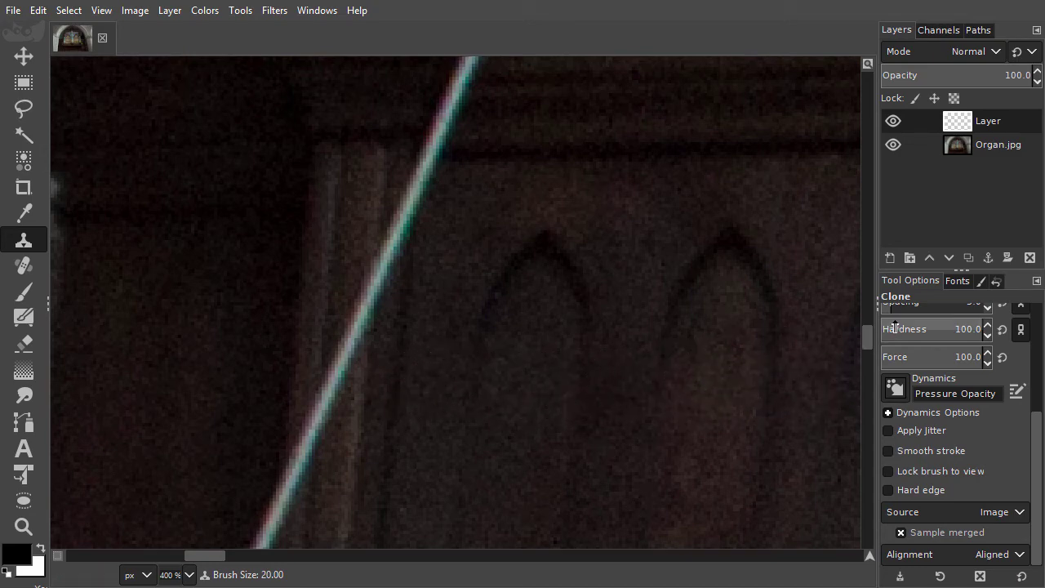
Set Clone hardness to 0 and clone nearby wood over the wire's lower stretch on the panel
drag(894, 329, 876, 328)
scroll(304, 291, down, 1)
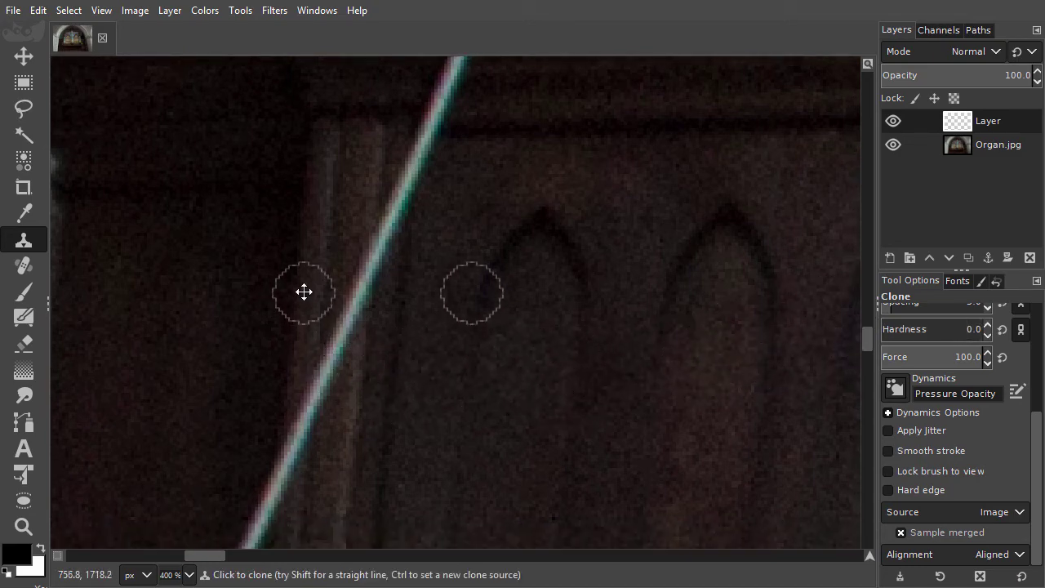
ctrl+click(295, 271)
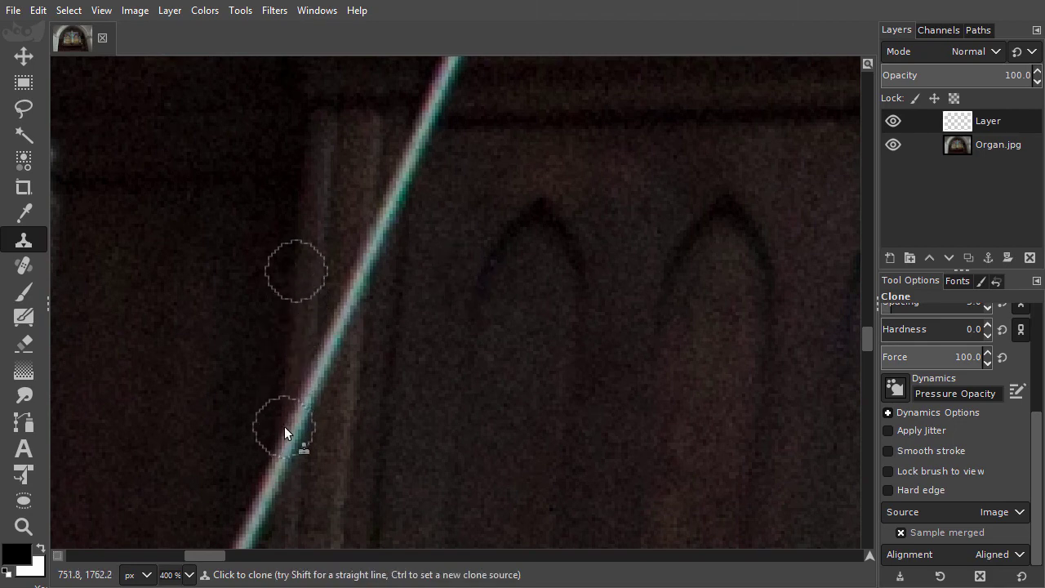
mouse_move(282, 428)
mouse_down()
mouse_move(346, 307)
mouse_move(364, 294)
mouse_move(375, 201)
mouse_move(405, 174)
mouse_up()
ctrl+click(351, 401)
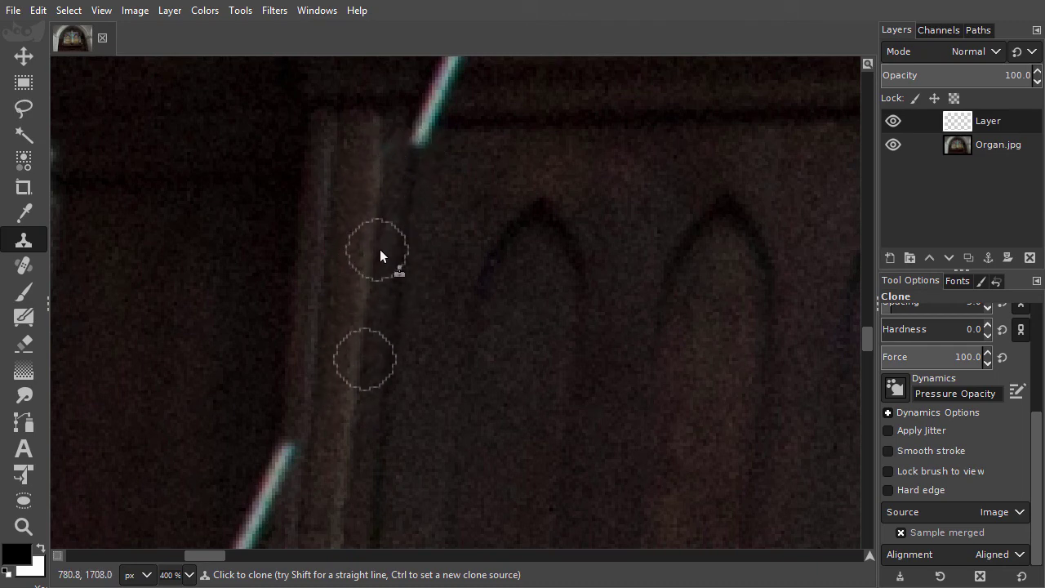
mouse_move(380, 249)
mouse_down()
mouse_move(384, 181)
mouse_move(398, 148)
mouse_up()
Clone out the remaining wire up to the panel's top edge, then zoom out to check
key(space)
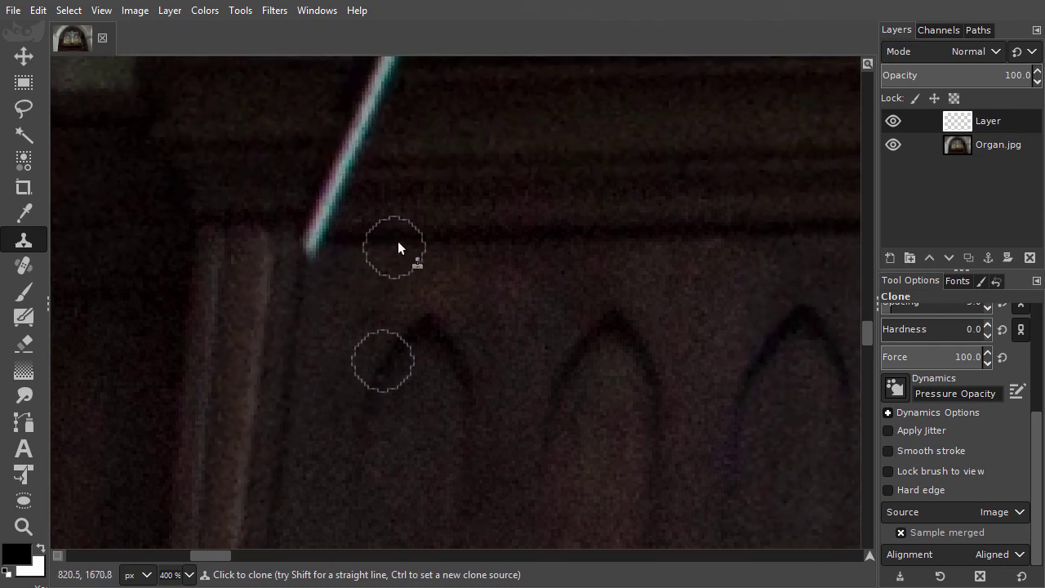
ctrl+click(415, 239)
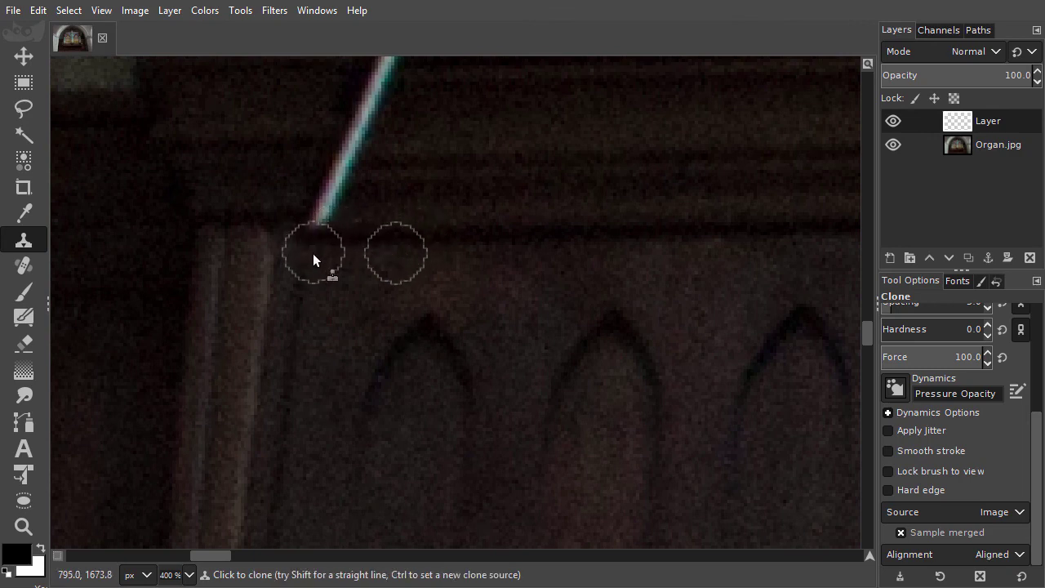
drag(315, 250, 334, 187)
key(space)
drag(304, 335, 367, 208)
key(1)
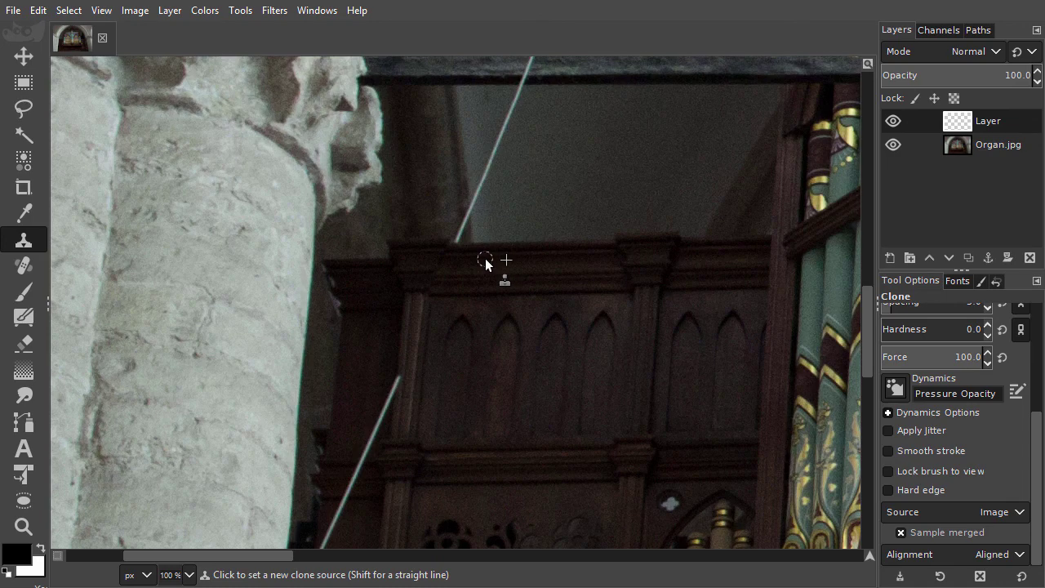
key(shift+3)
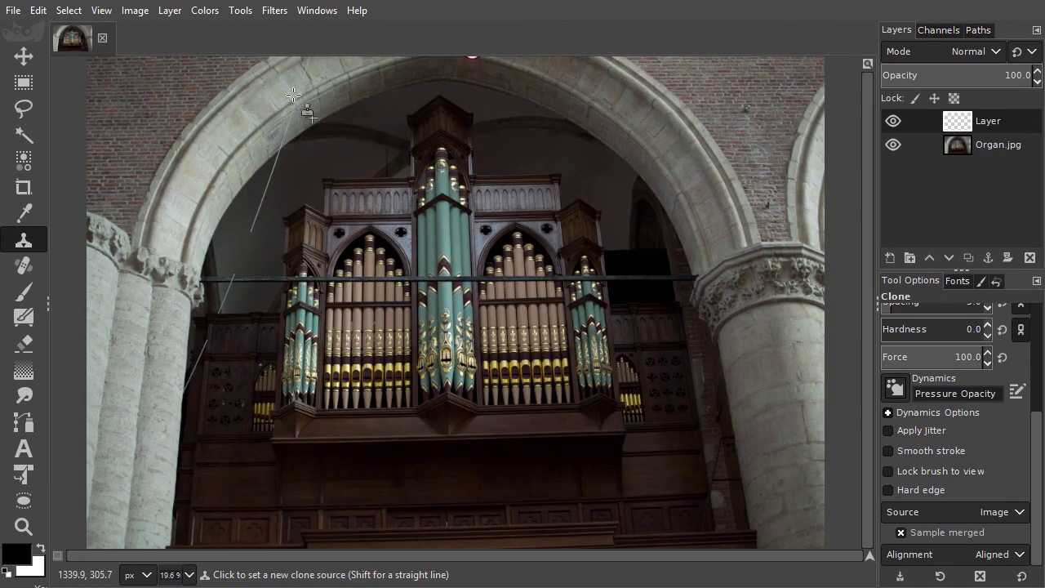
scroll(284, 79, up, 4)
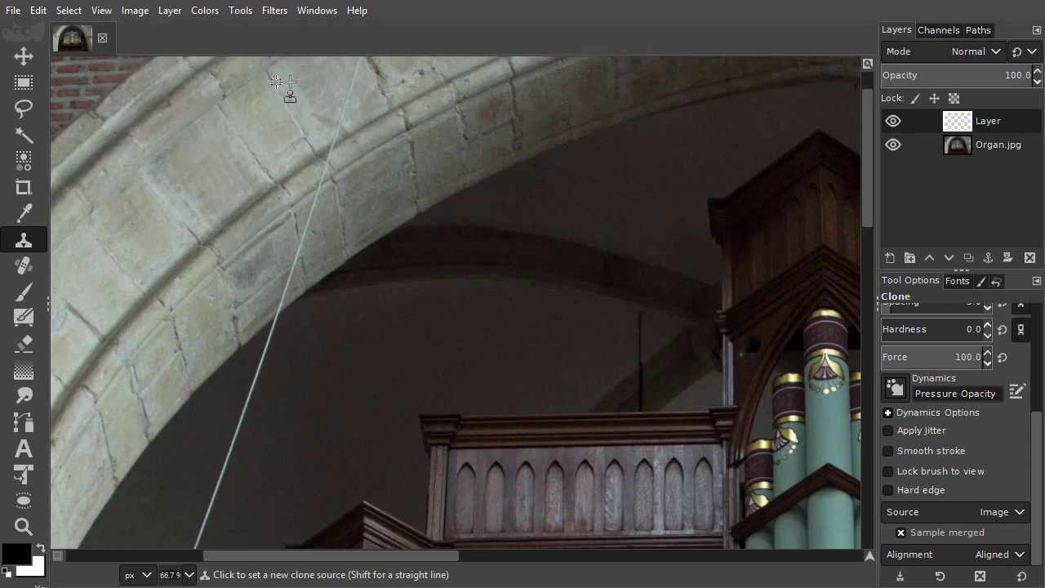